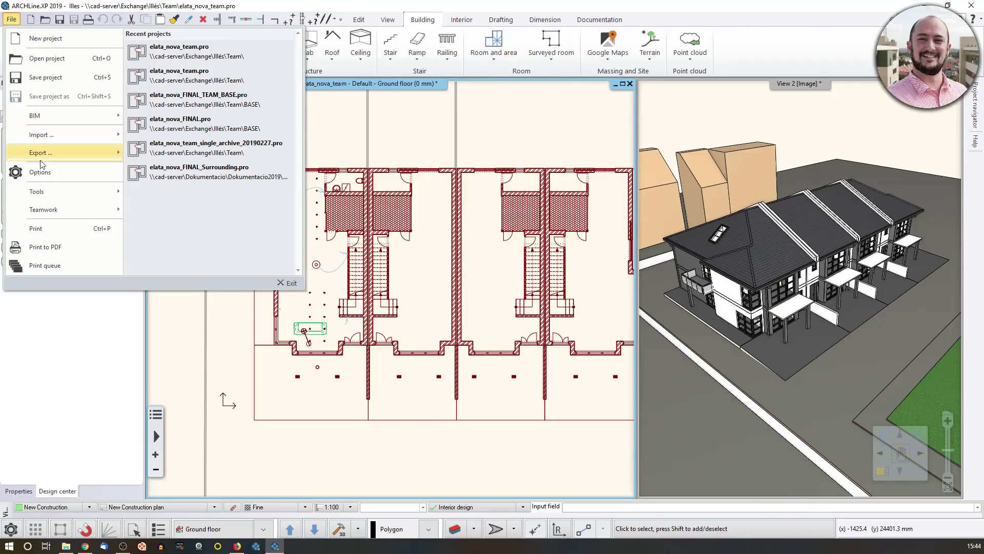
mouse_move(56, 209)
mouse_move(186, 141)
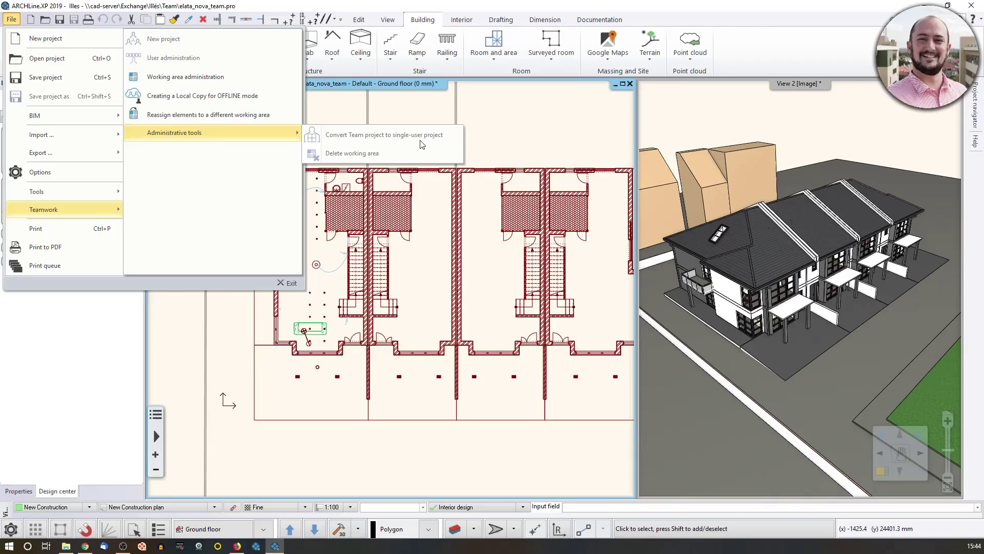
left_click(348, 3)
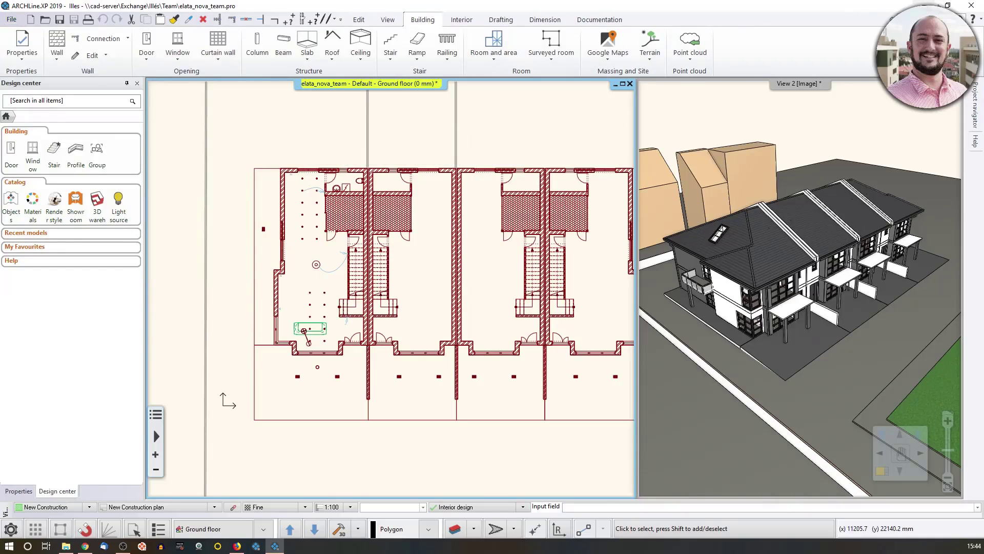
Step: Close and restart ARCHLine.XP, and reopen the most recent project elata_nova_team.pro
left_click(970, 6)
left_click(433, 294)
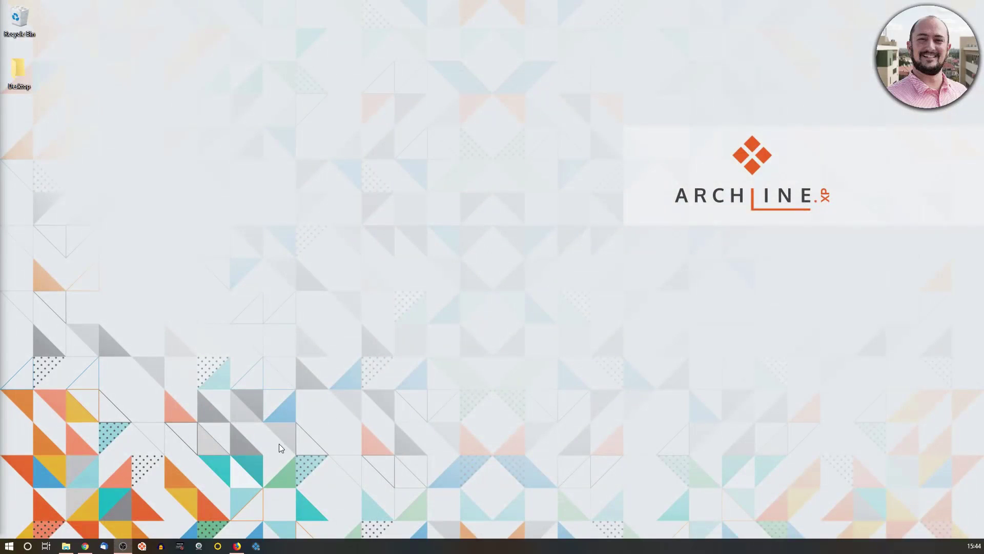
left_click(256, 546)
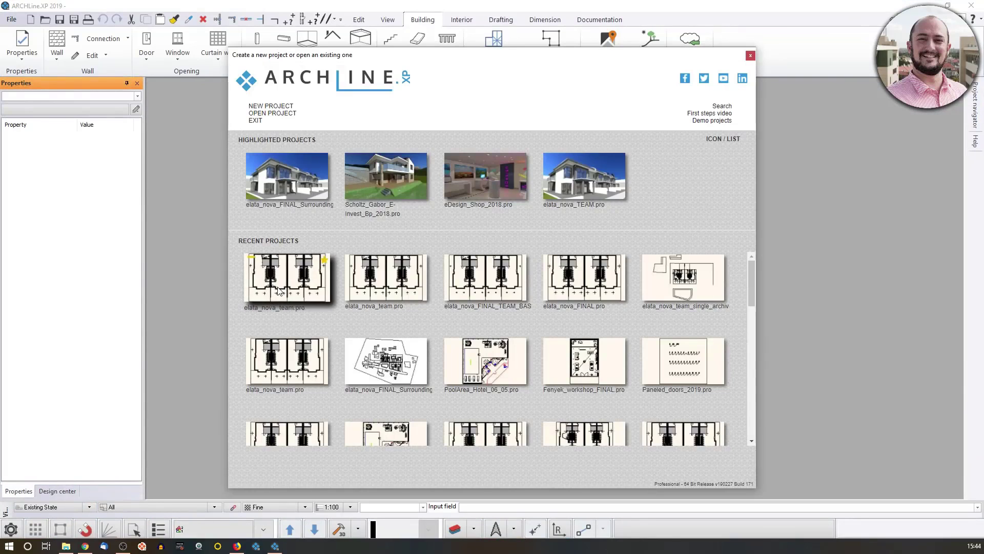
left_click(280, 290)
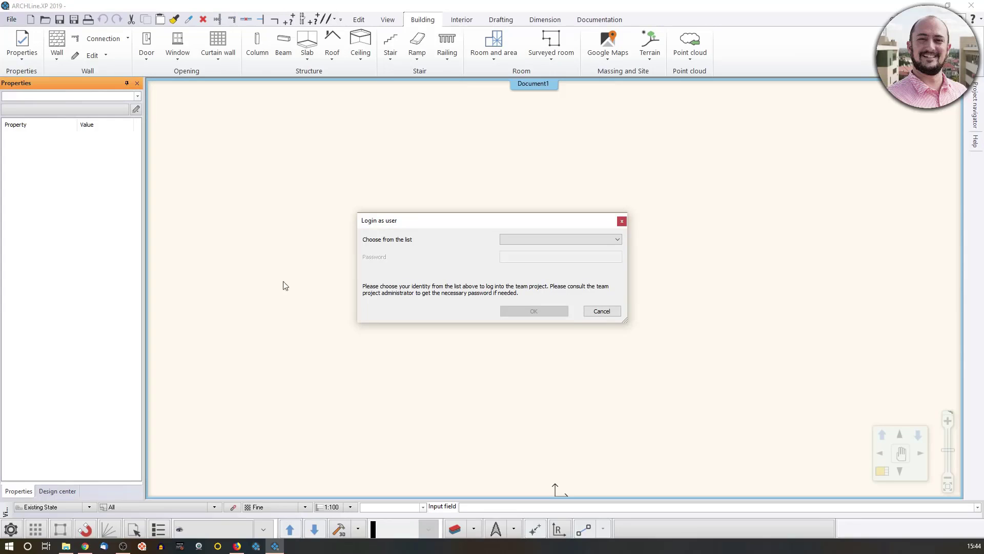
Step: Log in to the team project by choosing the user's identity and entering the user password
left_click(523, 239)
left_click(524, 246)
left_click(528, 257)
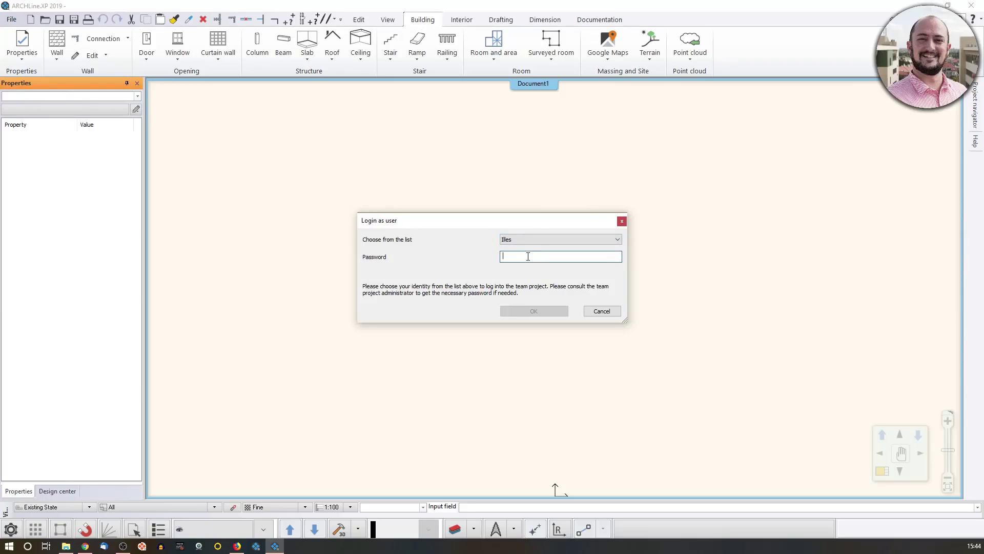
type("••••••••")
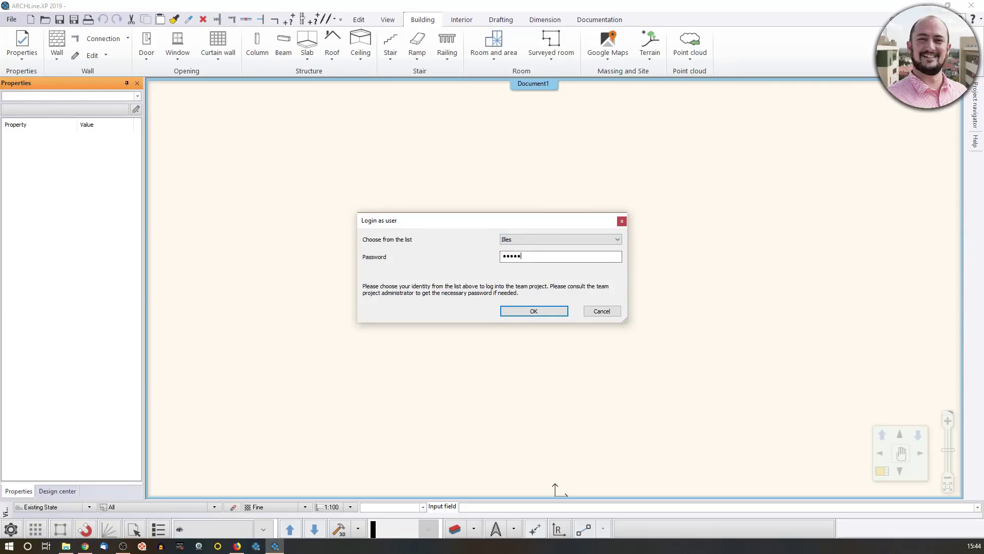
key("Return")
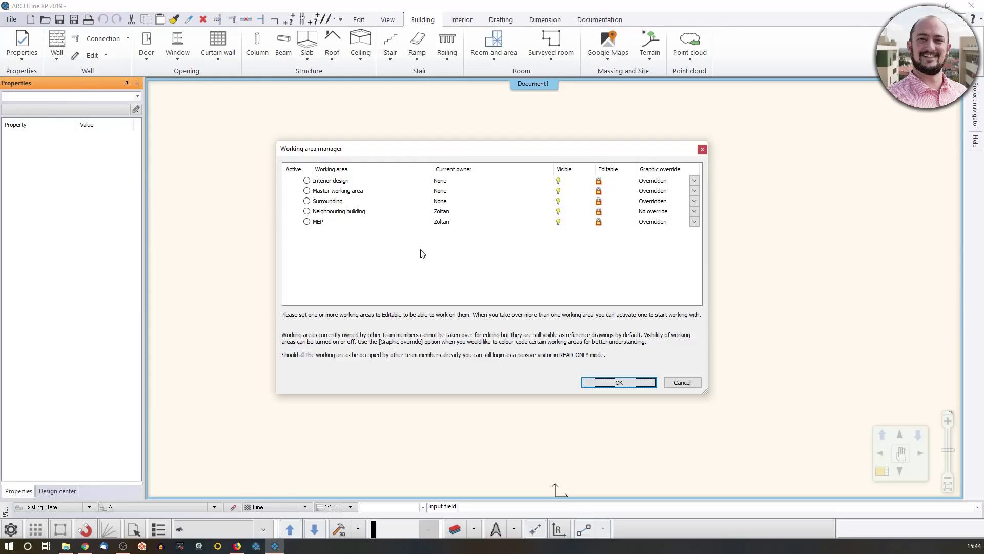
Step: Make the Master working area editable and log in to it by entering the working area password
left_click(332, 191)
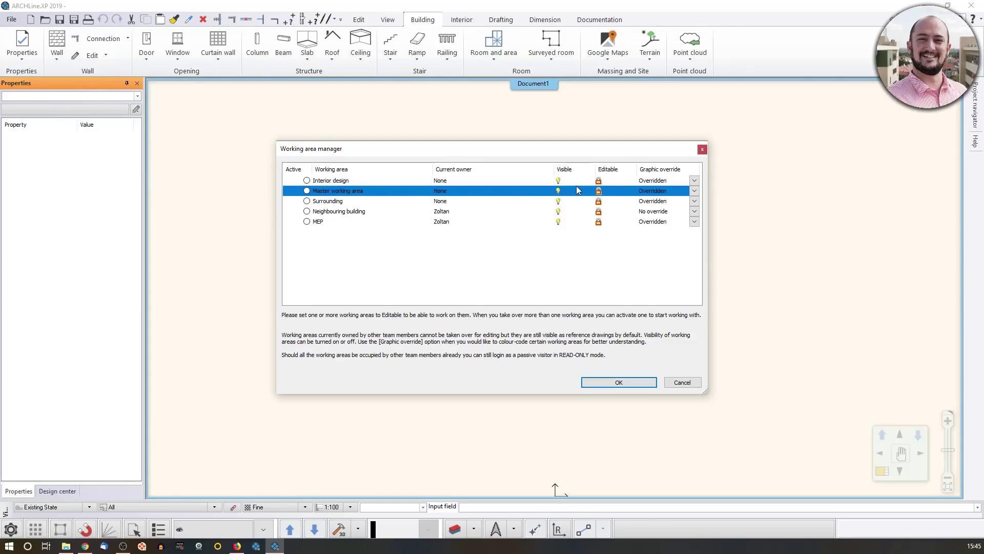
left_click(598, 190)
left_click(607, 384)
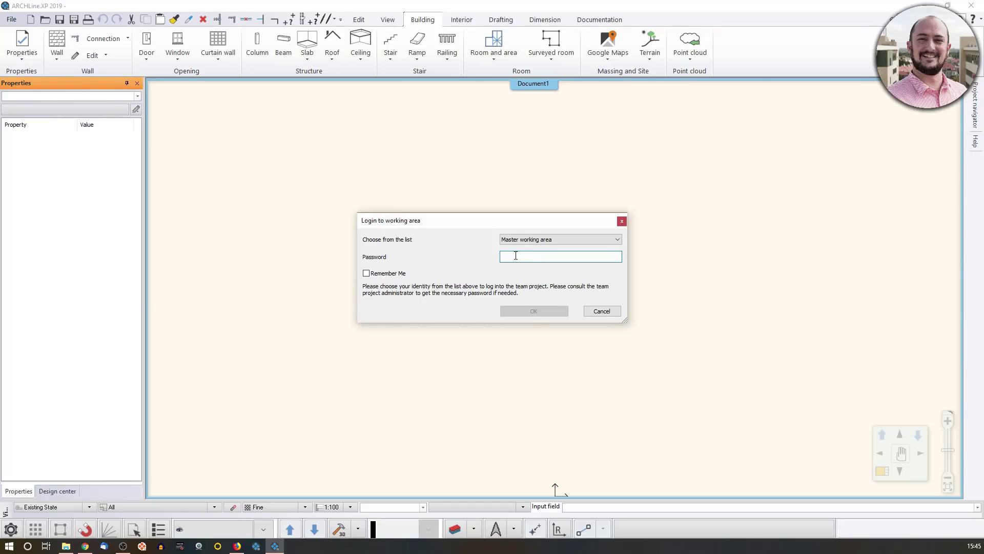
type("•••••••••")
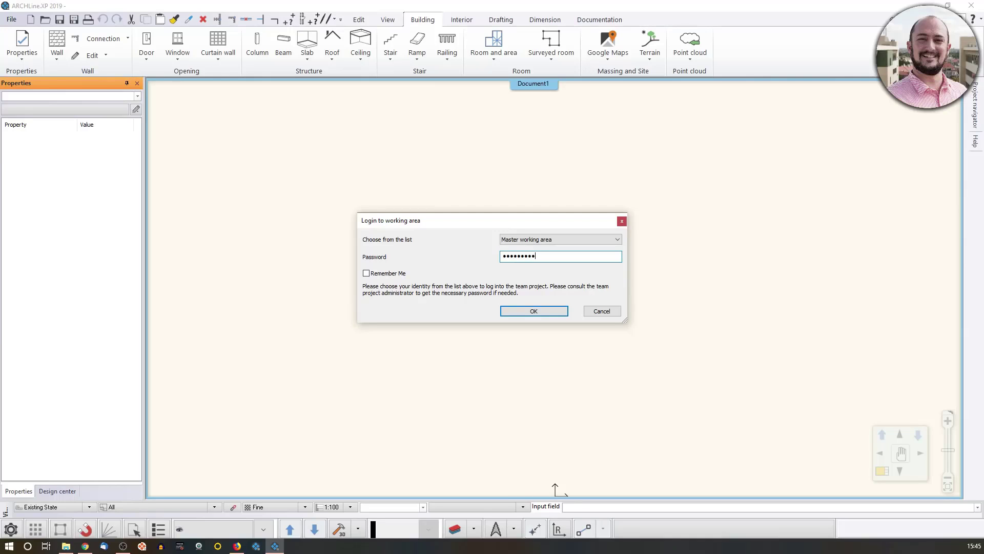
type("•")
left_click(534, 314)
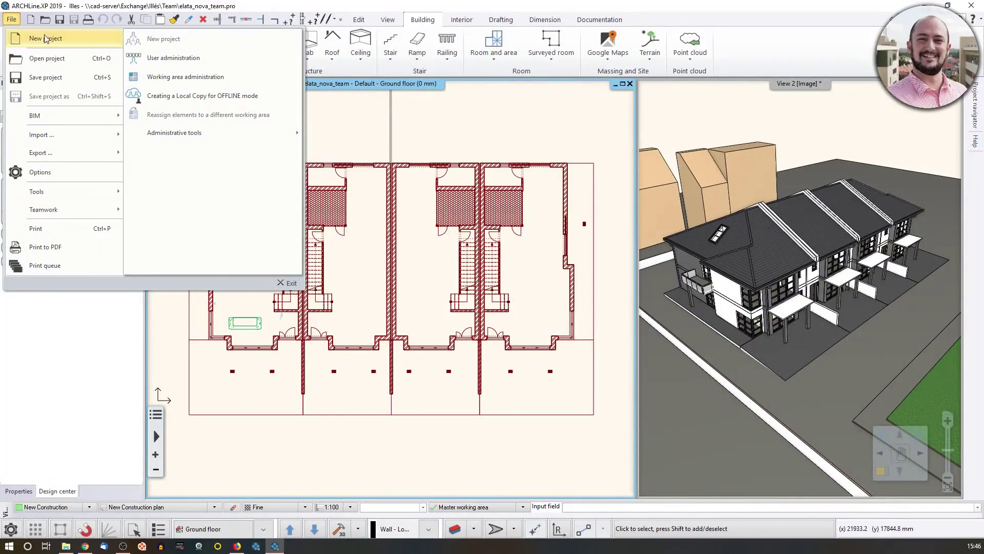
Step: Convert the team project to a single-user project and agree to switch to single user mode
mouse_move(57, 214)
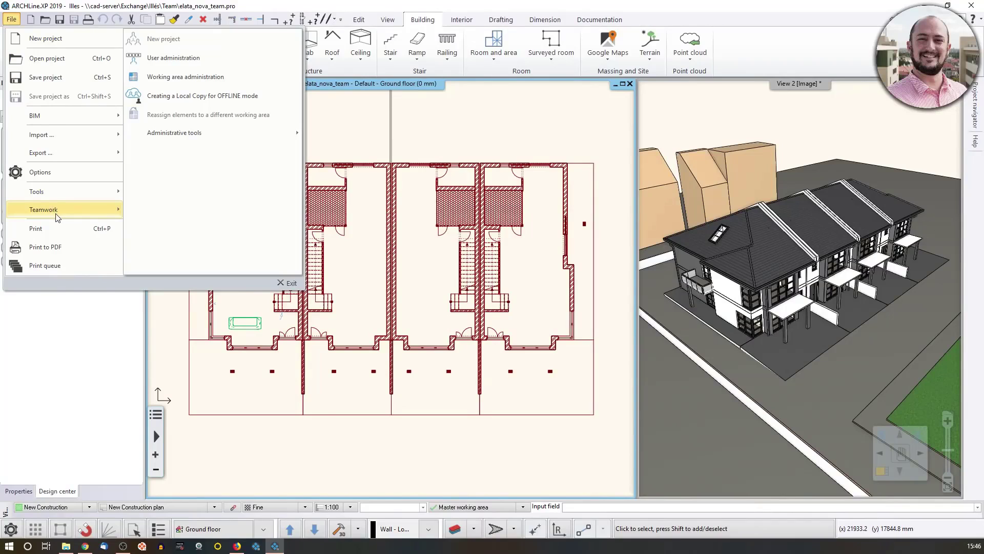
mouse_move(234, 131)
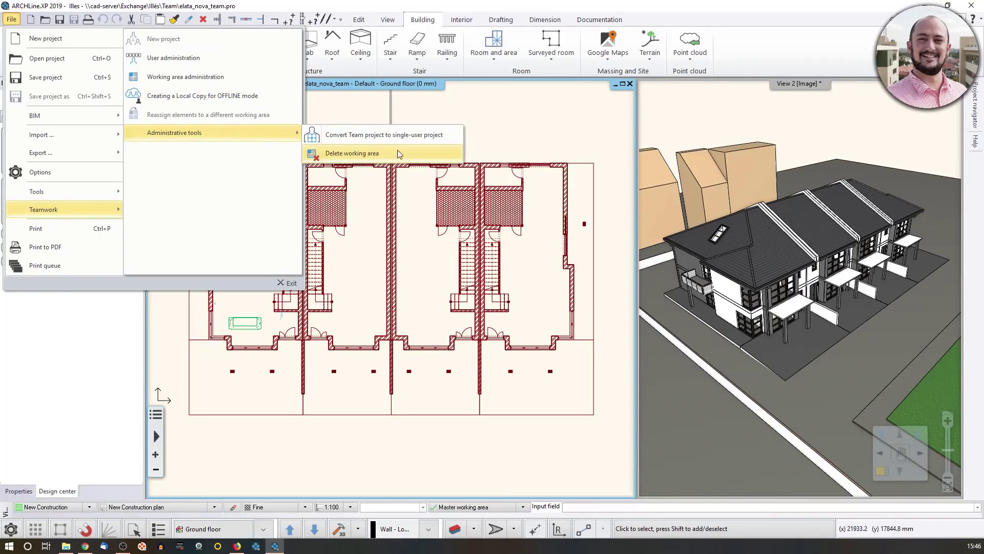
left_click(456, 134)
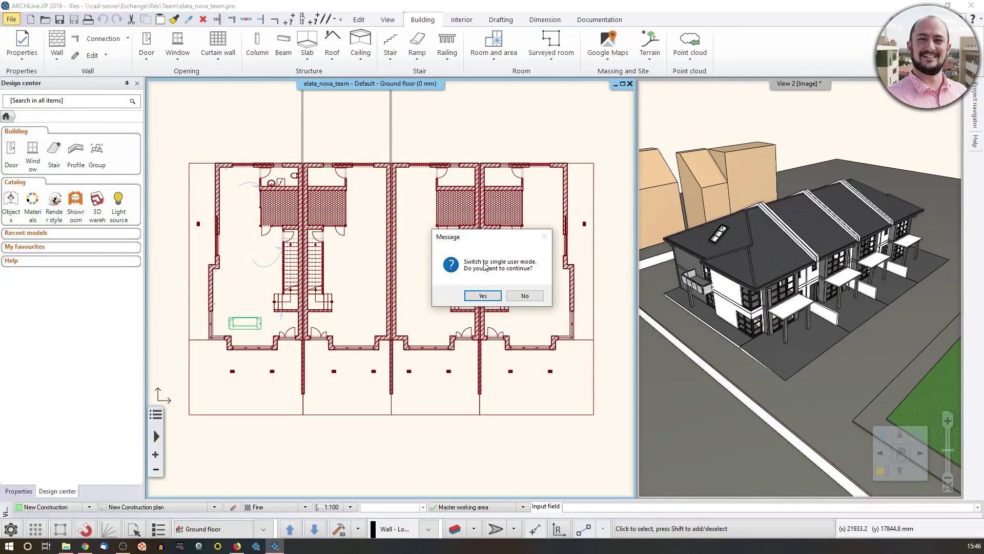
left_click(483, 295)
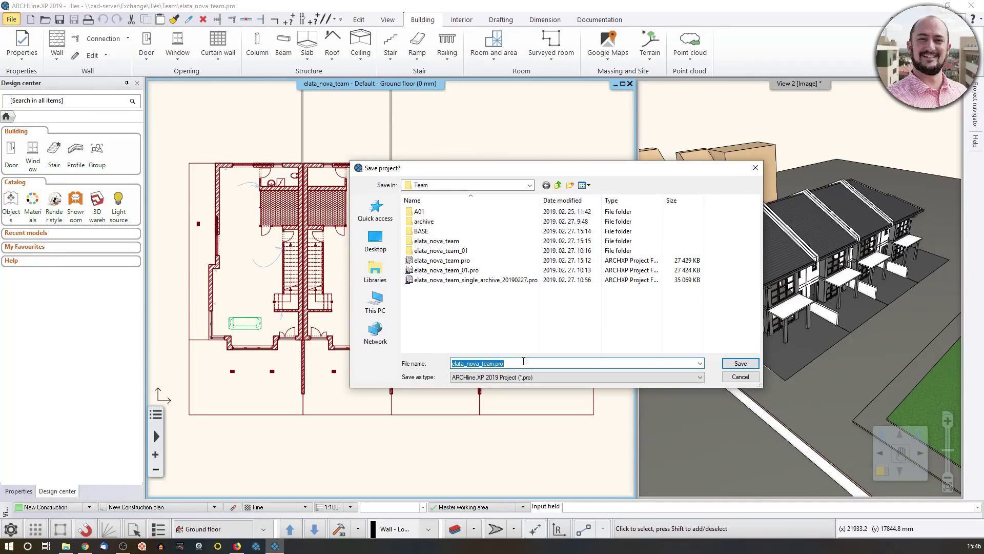
Step: Save the single-user project in the Team folder as elata_nova_team_single_archive_201902271546.pro, based on the existing archive's file name
left_click(523, 361)
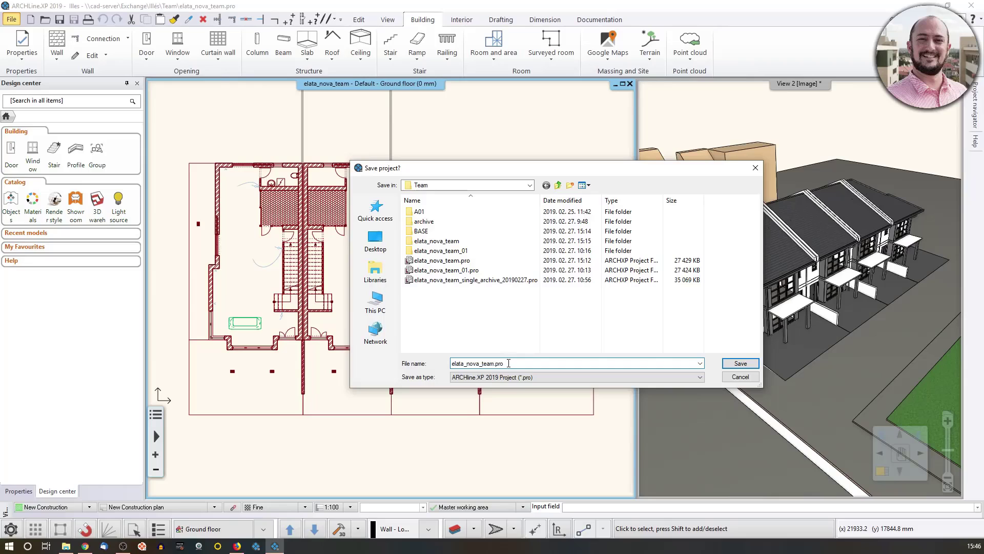
left_click(470, 281)
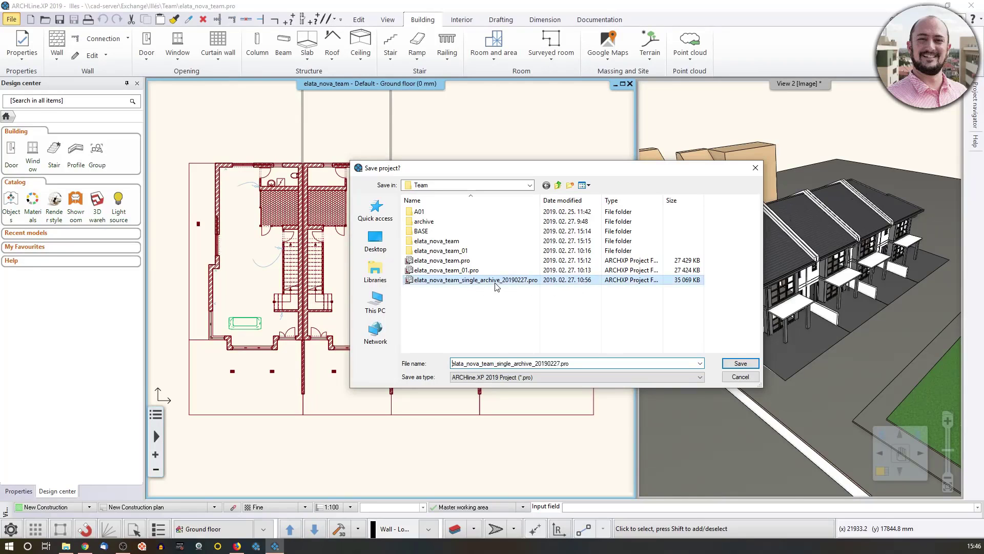
left_click(535, 361)
left_click(560, 364)
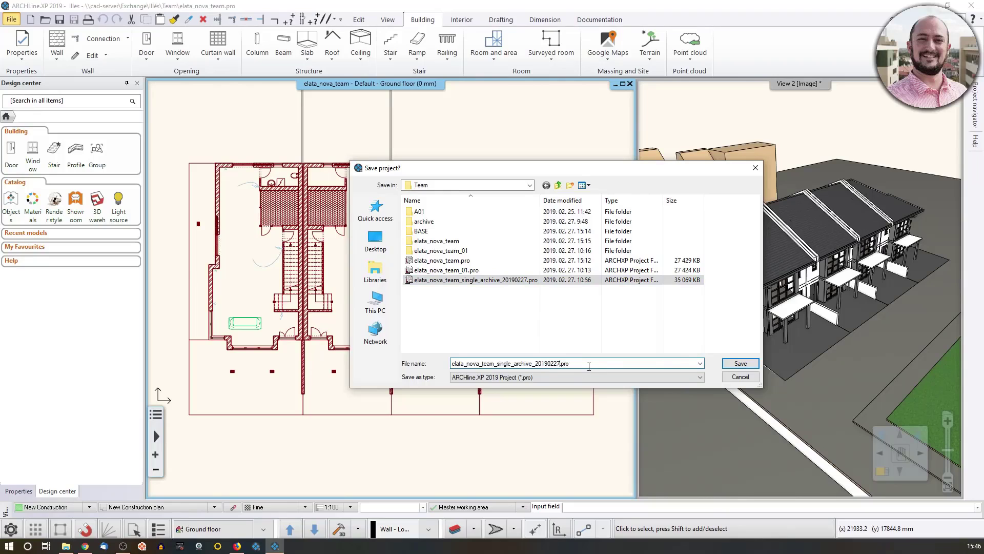
type("1546")
left_click(738, 364)
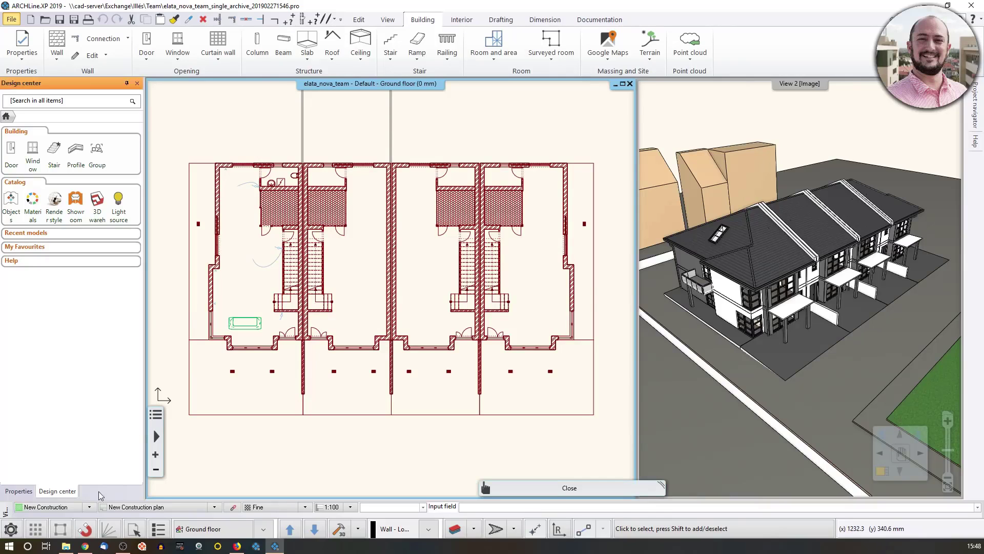
Step: Switch to File Explorer and examine the Team folder's single-user archive files with full names, elata_nova_team.pro and the elata_nova_team folder
left_click(66, 546)
left_click_drag(490, 149, 503, 138)
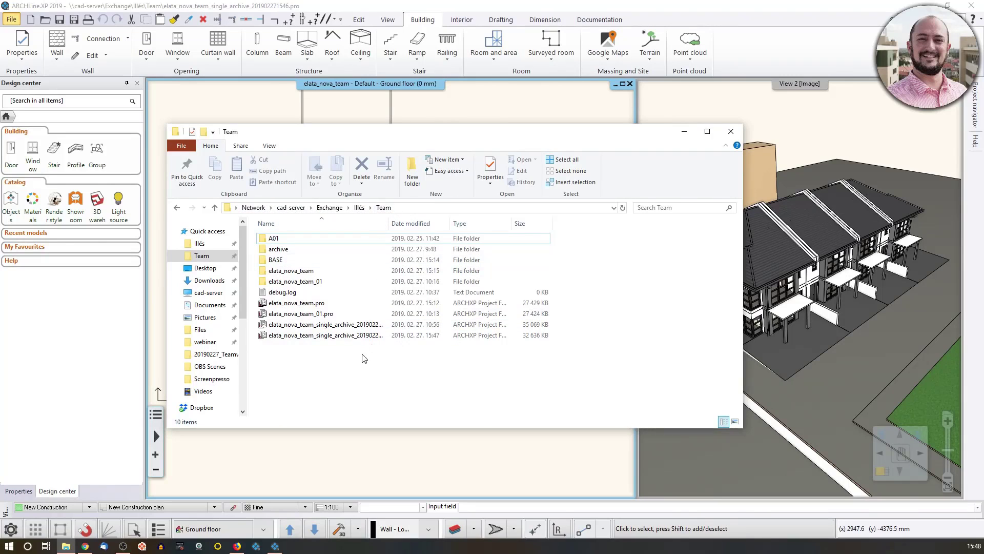
left_click(341, 336)
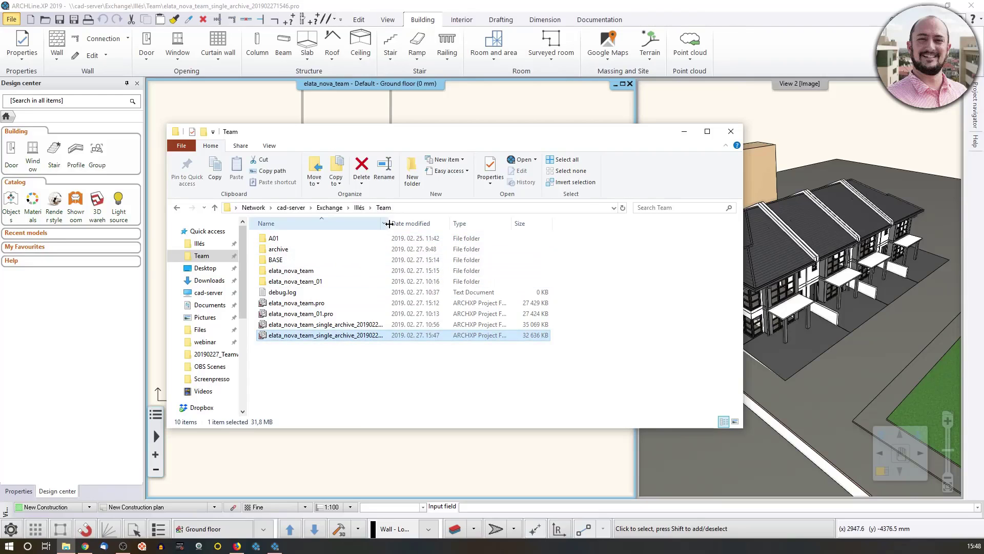
left_click_drag(388, 223, 494, 224)
left_click(385, 325)
left_click(384, 335)
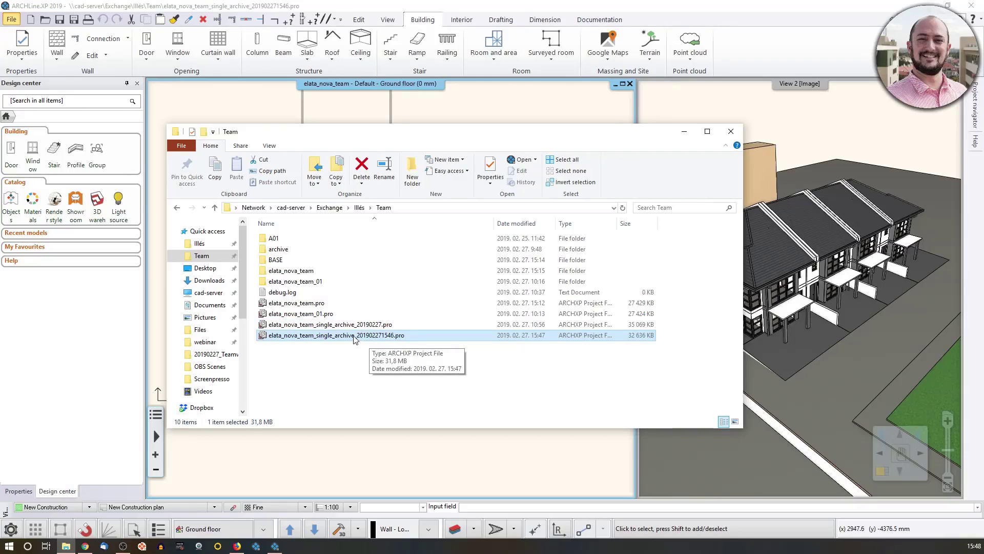
left_click(303, 306)
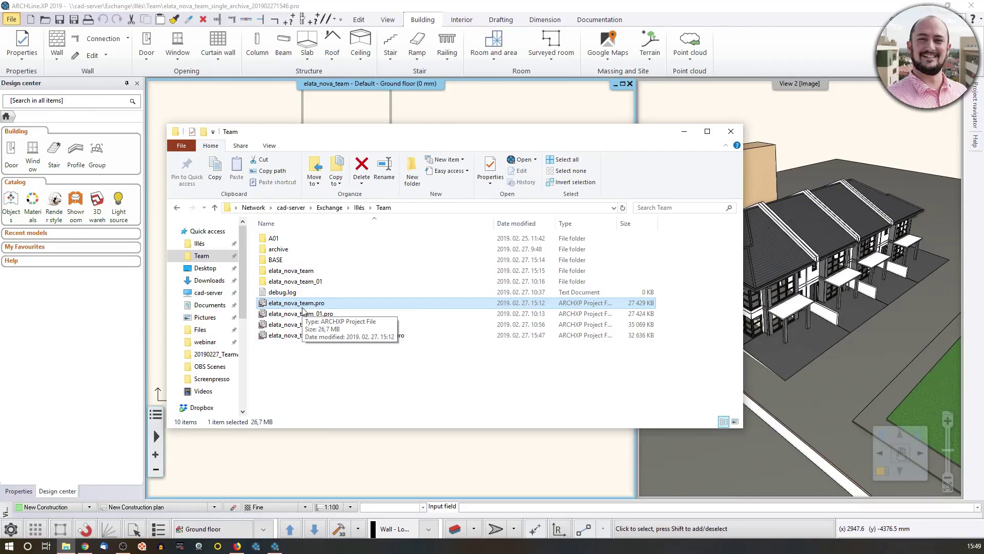
left_click(290, 270)
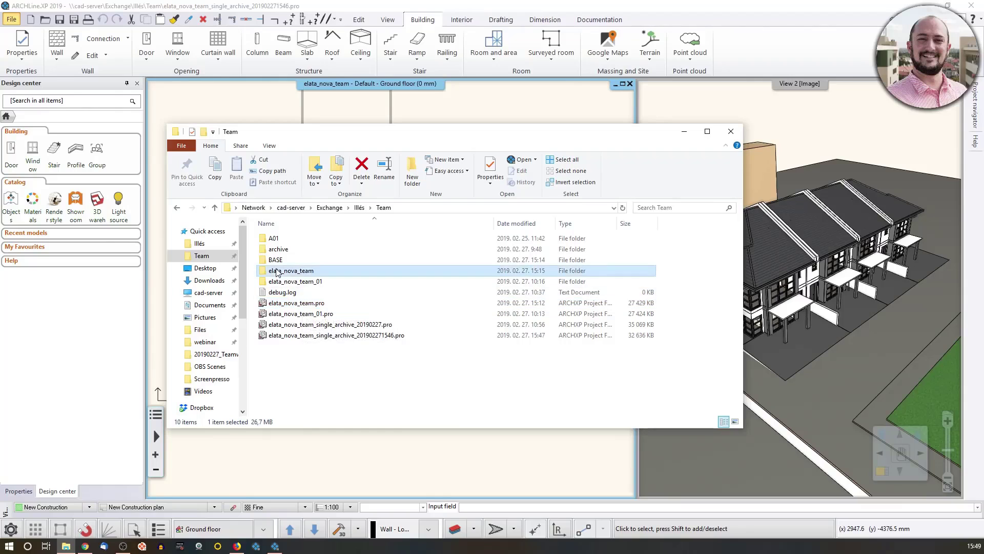